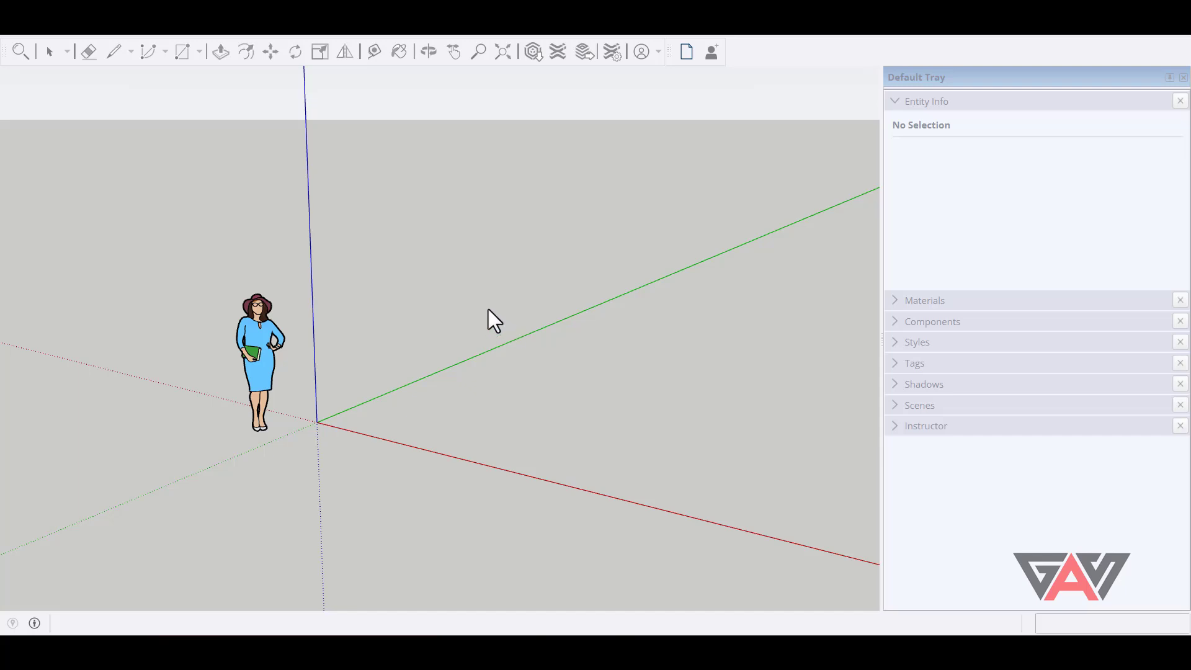
# Orbit and zoom the view to look down on the figure and the axes.
pyautogui.press('space')
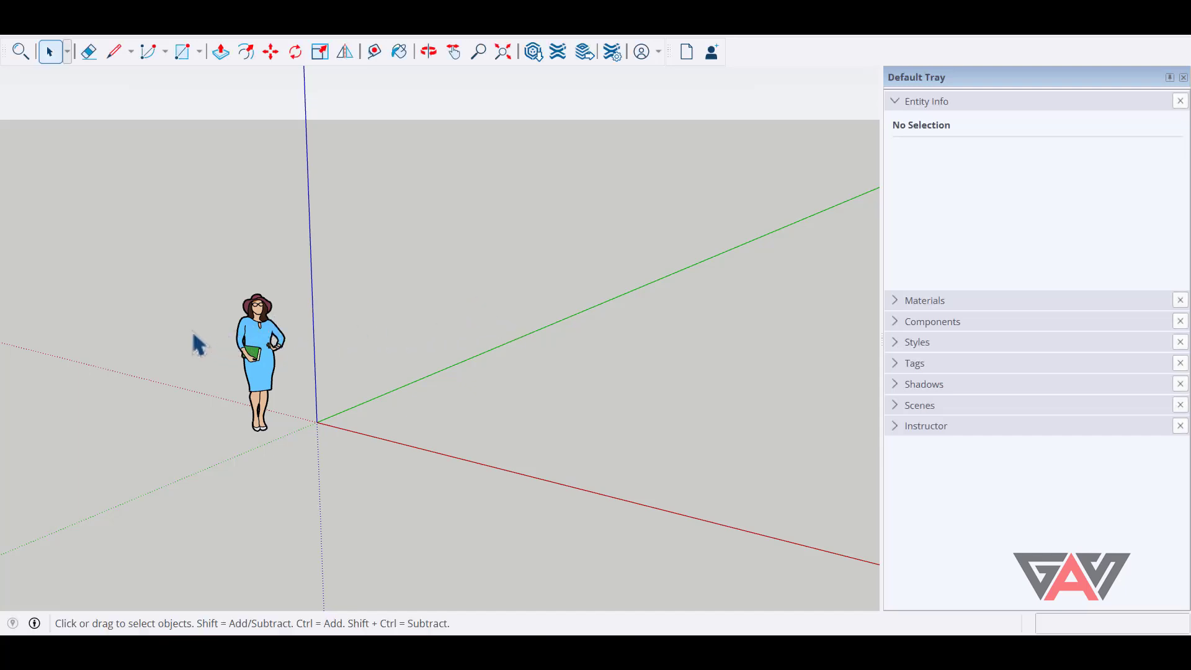
pyautogui.moveTo(194, 340)
pyautogui.mouseDown(button='middle')
pyautogui.moveTo(548, 250)
pyautogui.moveTo(689, 252)
pyautogui.moveTo(694, 300)
pyautogui.moveTo(614, 385)
pyautogui.moveTo(556, 411)
pyautogui.moveTo(530, 345)
pyautogui.mouseUp(button='middle')
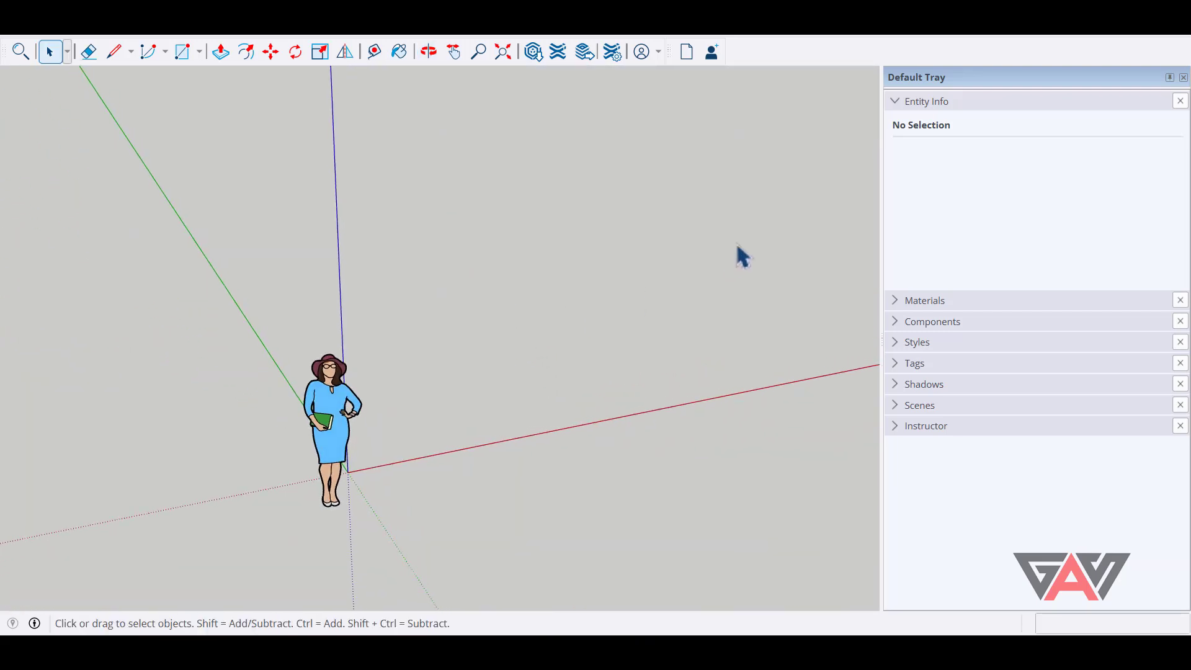
pyautogui.scroll(-2, 489, 467)
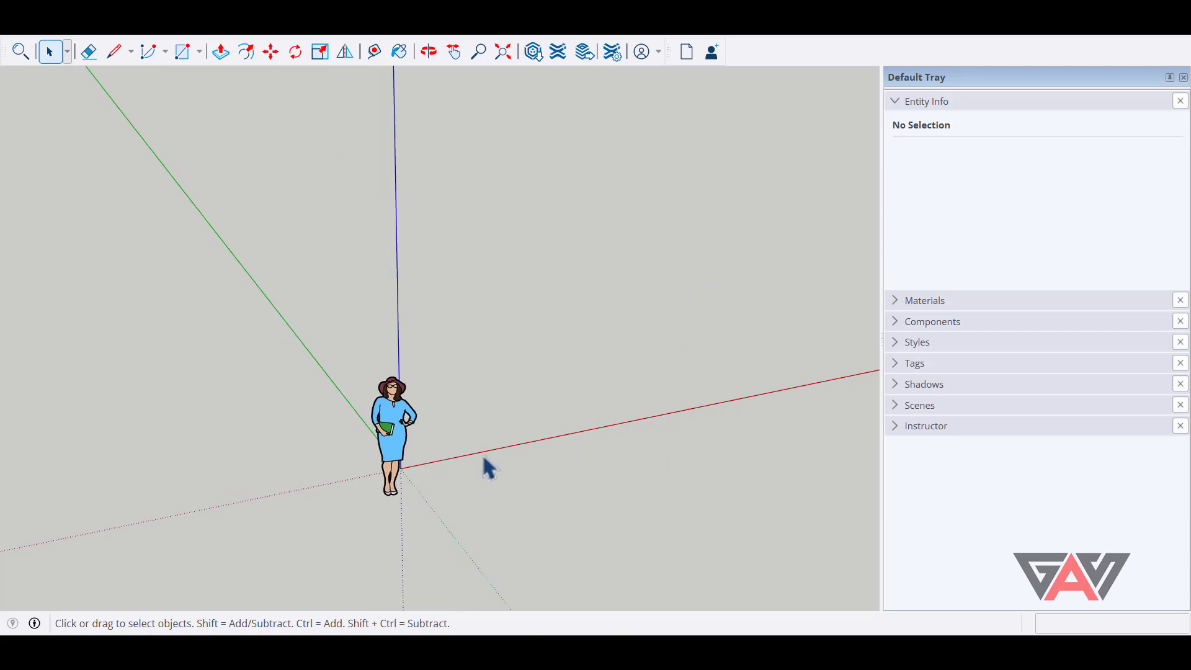
pyautogui.scroll(3, 490, 431)
pyautogui.moveTo(489, 430)
pyautogui.mouseDown(button='middle')
pyautogui.moveTo(457, 393)
pyautogui.moveTo(104, 429)
pyautogui.mouseUp(button='middle')
pyautogui.scroll(2, 477, 419)
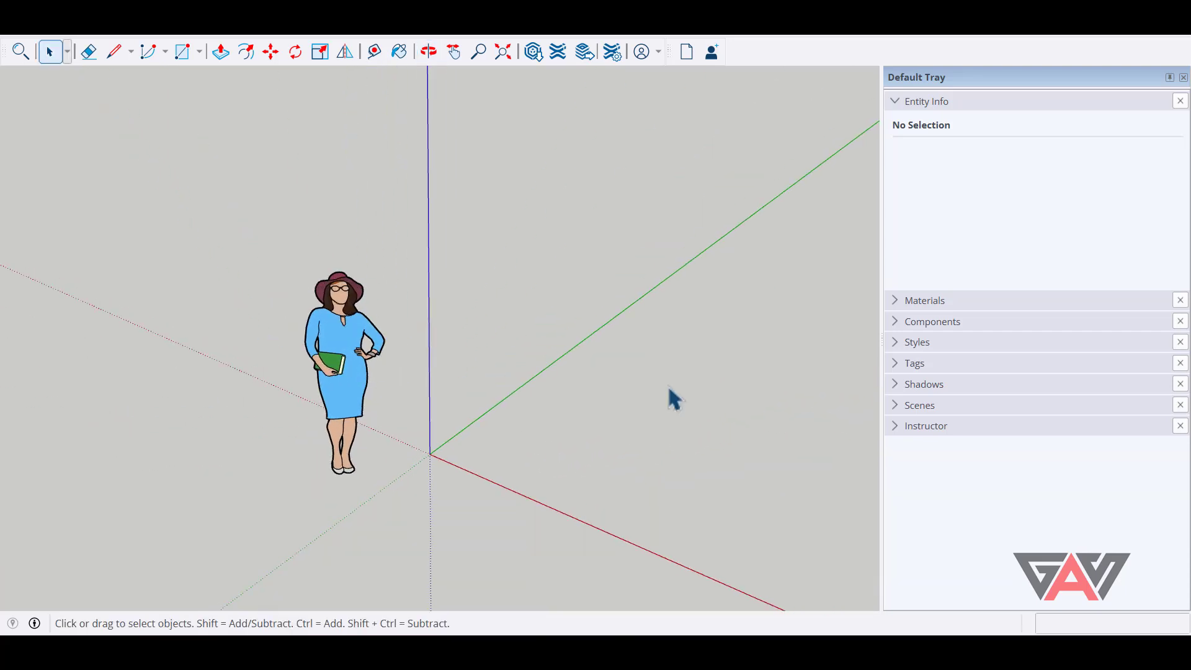
pyautogui.scroll(2, 579, 393)
pyautogui.moveTo(450, 417); pyautogui.dragTo(432, 323, button='middle')
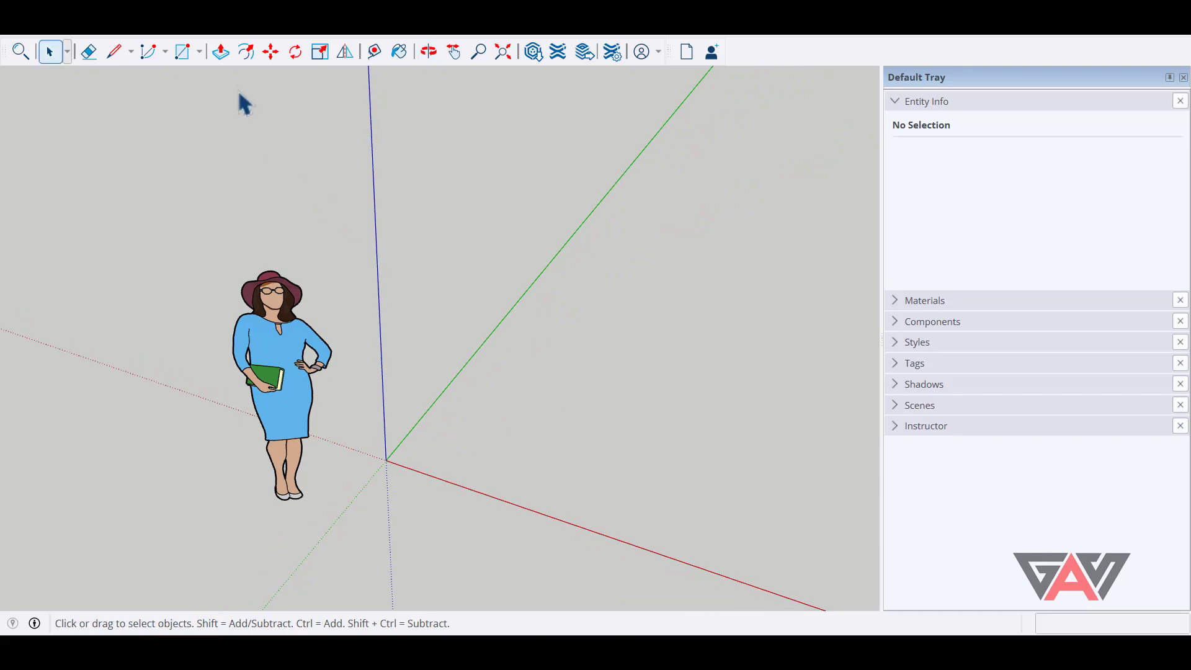
pyautogui.press('s')
pyautogui.press('space')
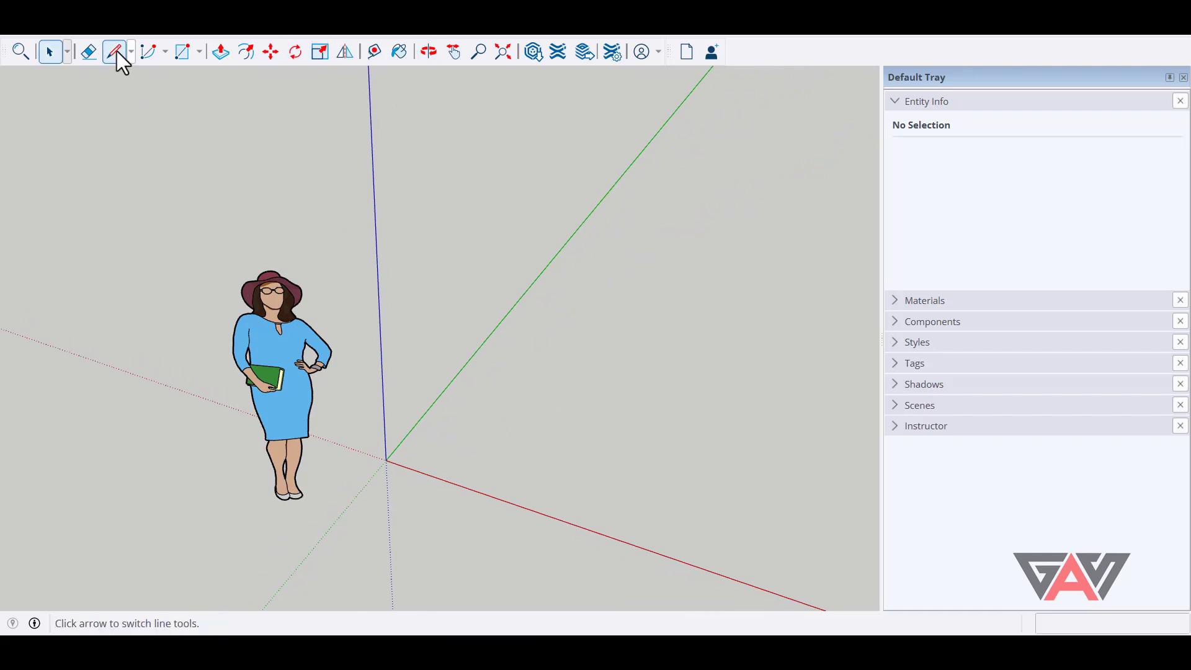
# Draw a rectangle from the origin and extrude it into a 0,69 m-tall box.
pyautogui.click(114, 53)
pyautogui.click(182, 52)
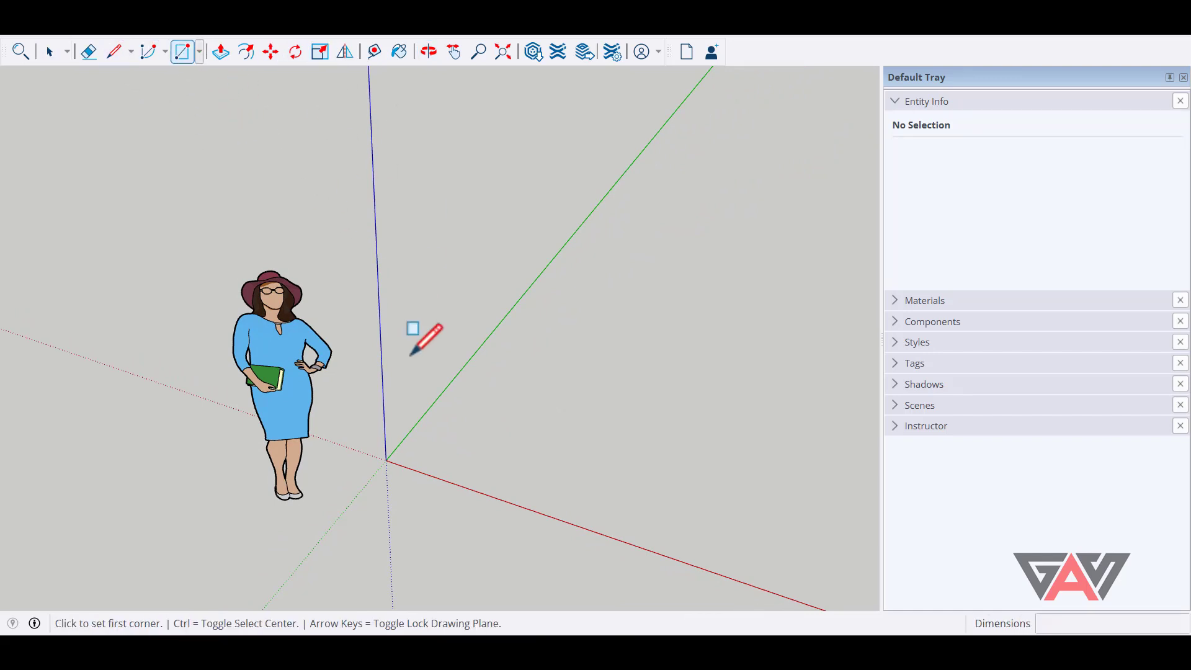
pyautogui.click(385, 460)
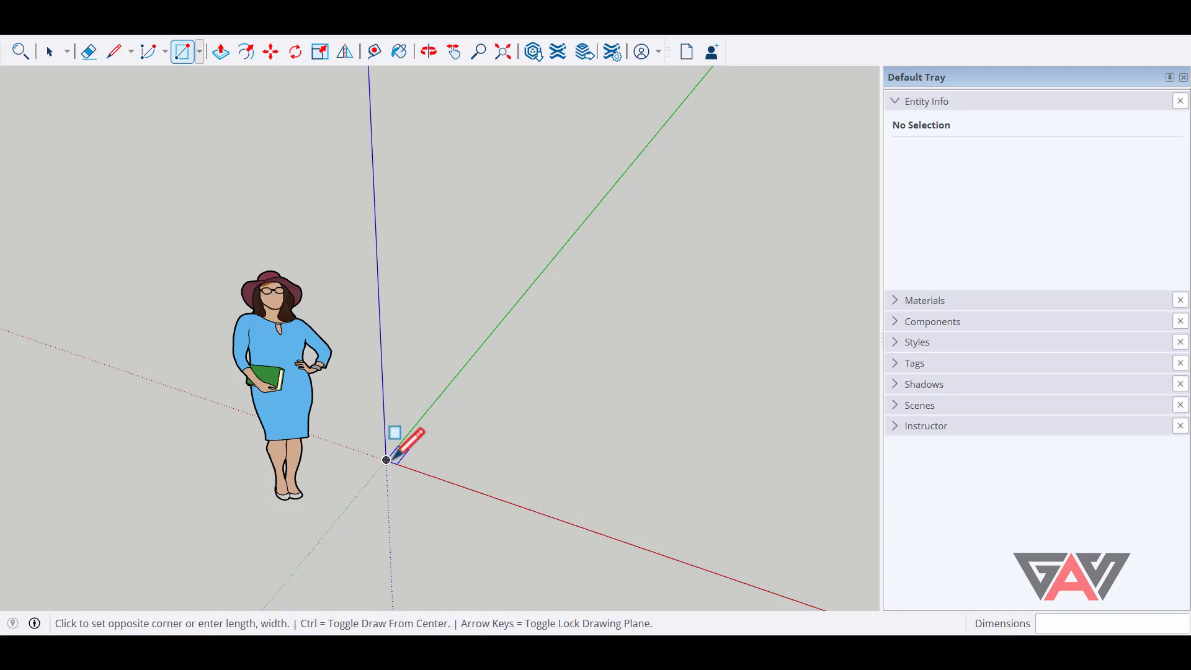
pyautogui.click(732, 373)
pyautogui.click(222, 52)
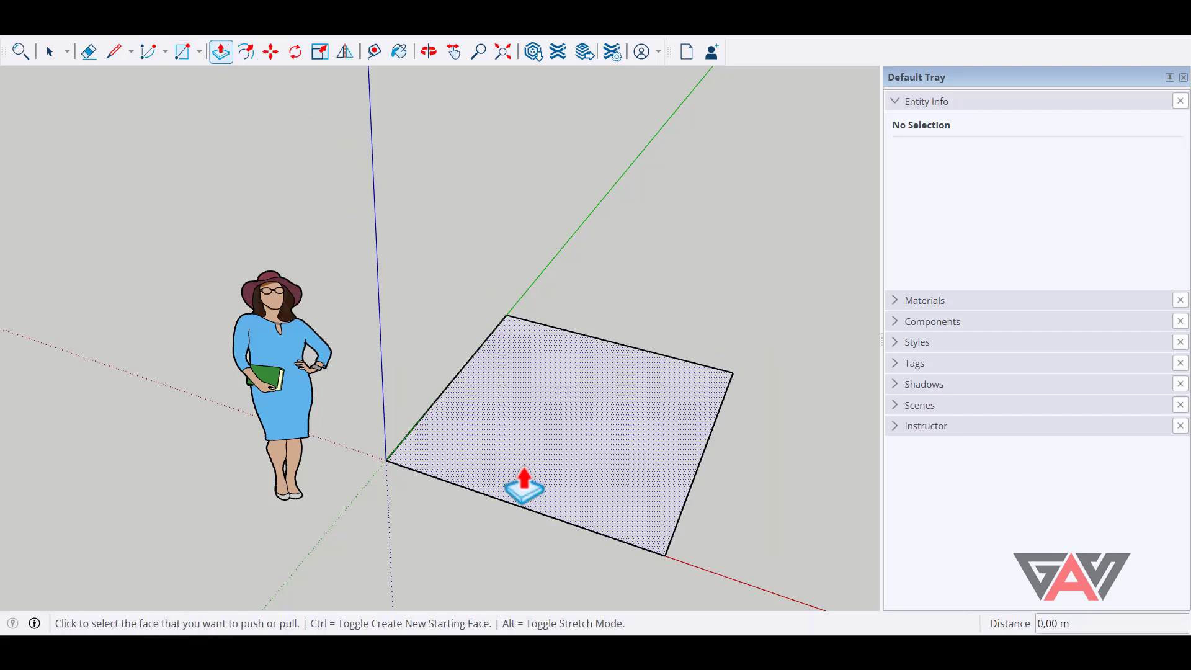
pyautogui.click(527, 434)
pyautogui.click(543, 416)
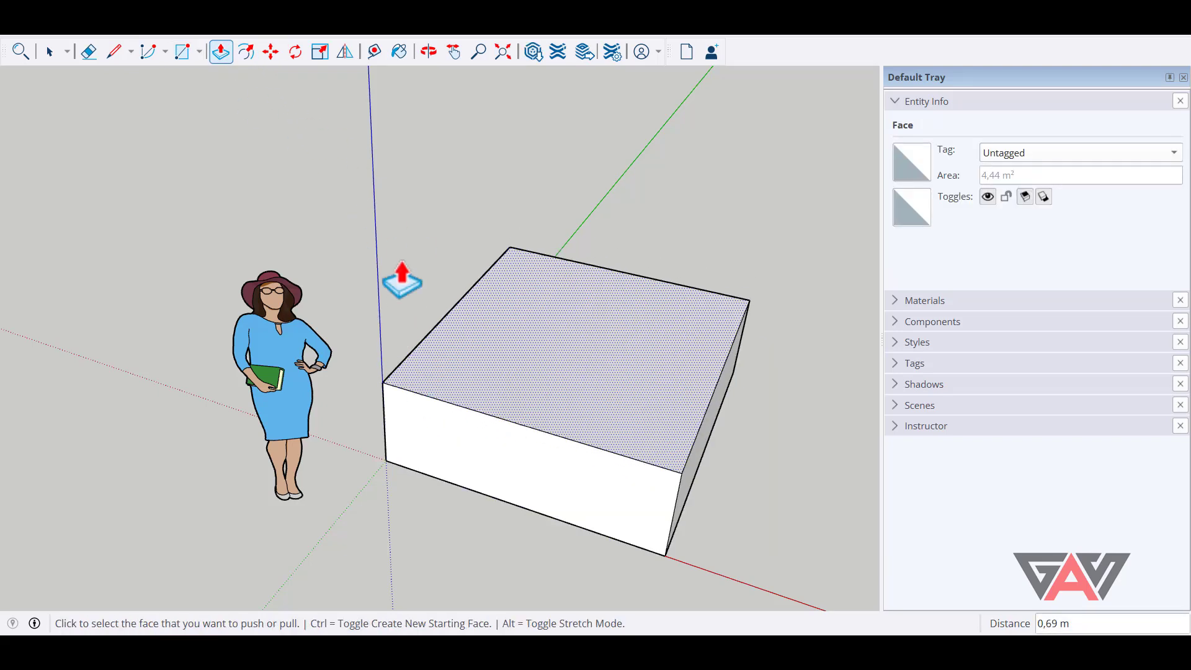
# Draw a rectangle on the box's top face and push it down 0,22 m.
pyautogui.click(182, 52)
pyautogui.click(535, 335)
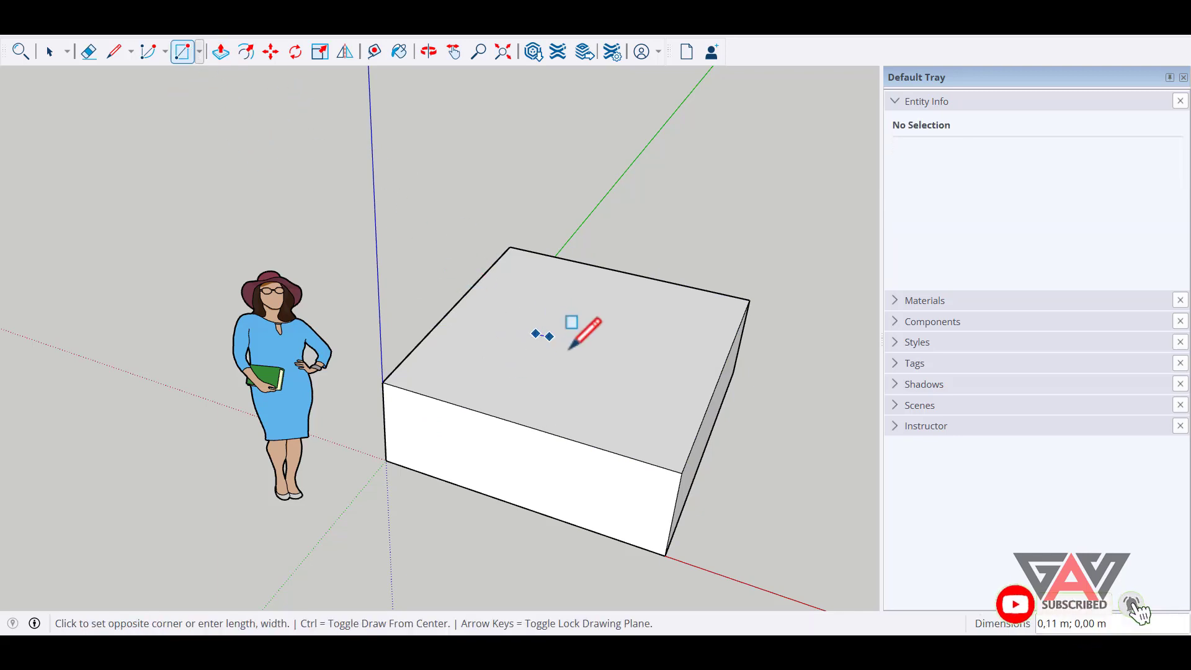
pyautogui.click(620, 422)
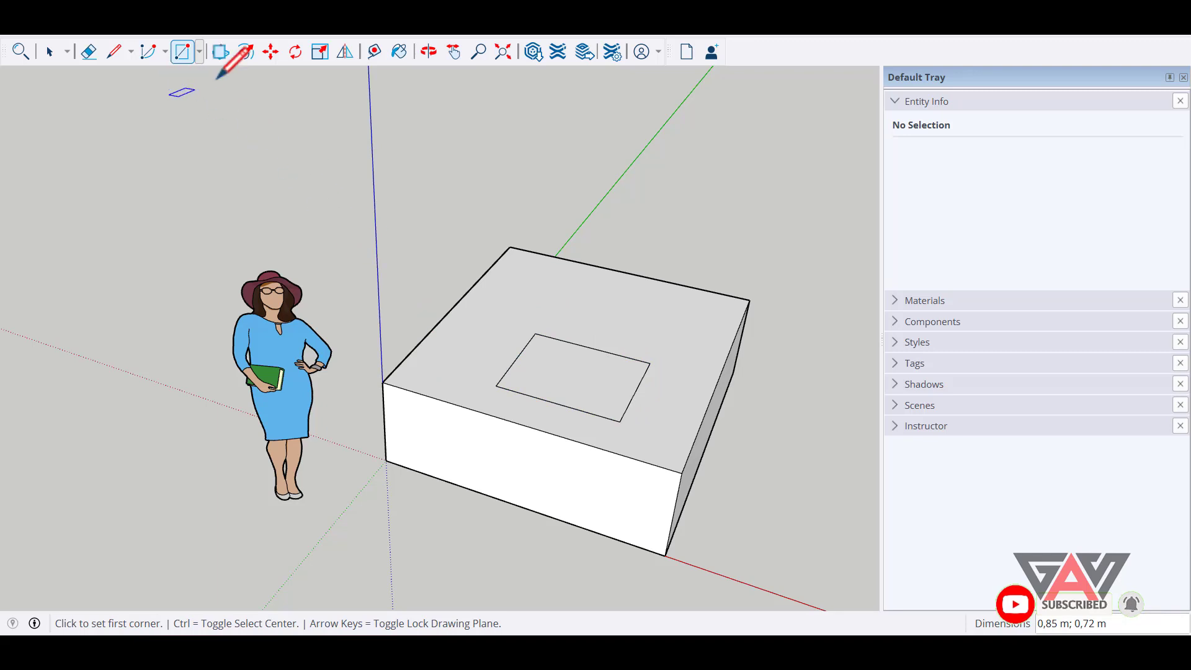
pyautogui.click(222, 52)
pyautogui.click(562, 389)
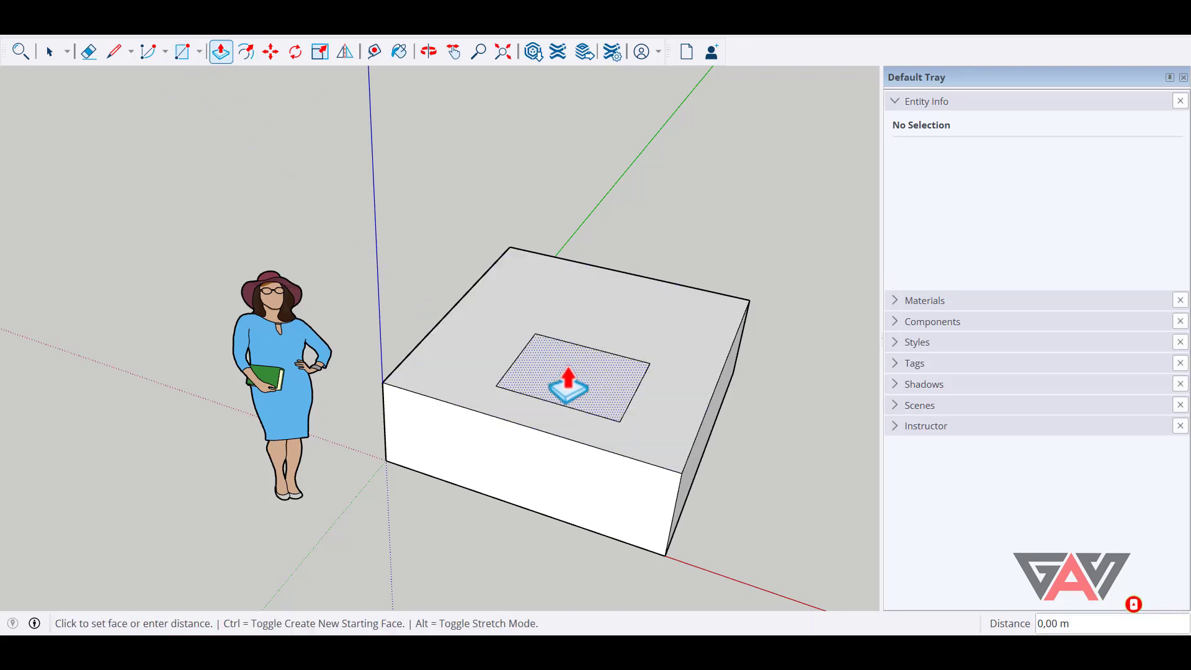
pyautogui.click(549, 409)
# Orbit the view around the box.
pyautogui.moveTo(475, 273)
pyautogui.mouseDown(button='middle')
pyautogui.moveTo(505, 364)
pyautogui.moveTo(539, 308)
pyautogui.moveTo(399, 295)
pyautogui.moveTo(258, 329)
pyautogui.moveTo(213, 354)
pyautogui.moveTo(298, 341)
pyautogui.mouseUp(button='middle')
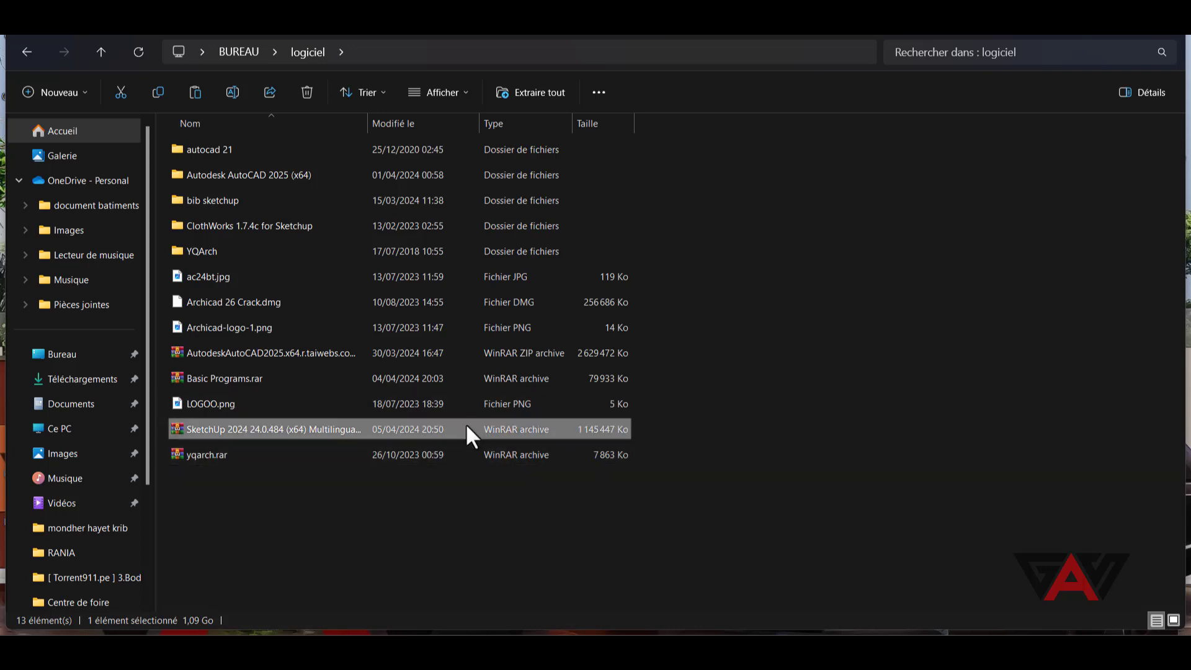
# Open the SketchUp 2024 archive in WinRAR and drag its SketchUp folder toward logiciel.
pyautogui.doubleClick(528, 422)
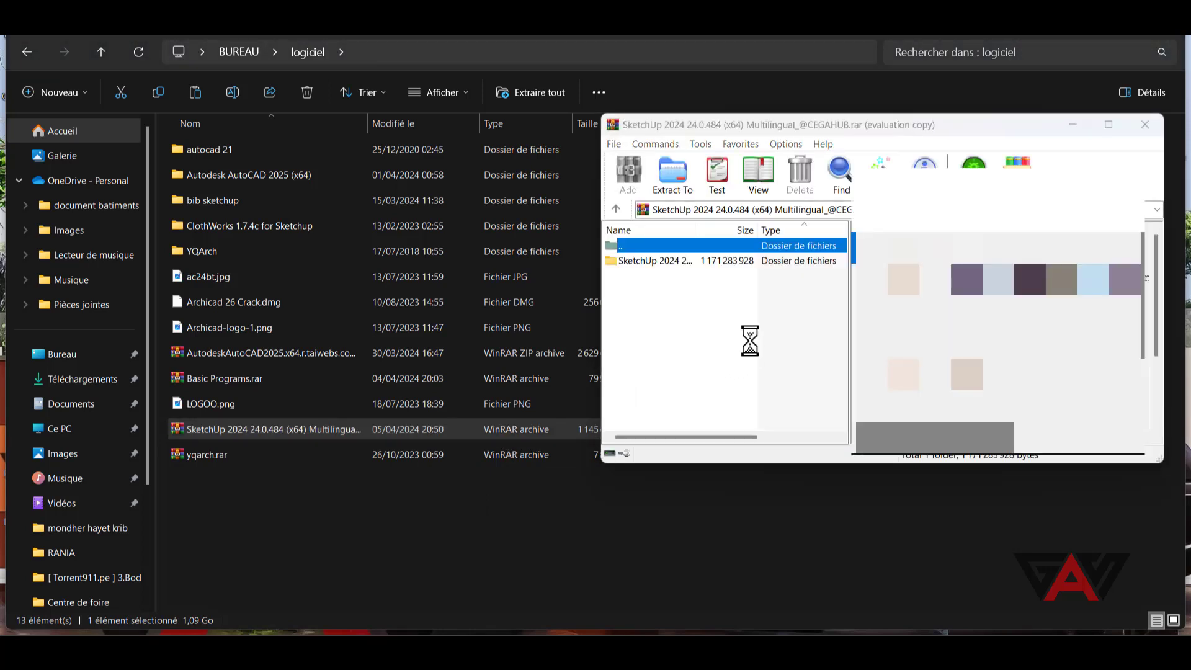
pyautogui.click(686, 352)
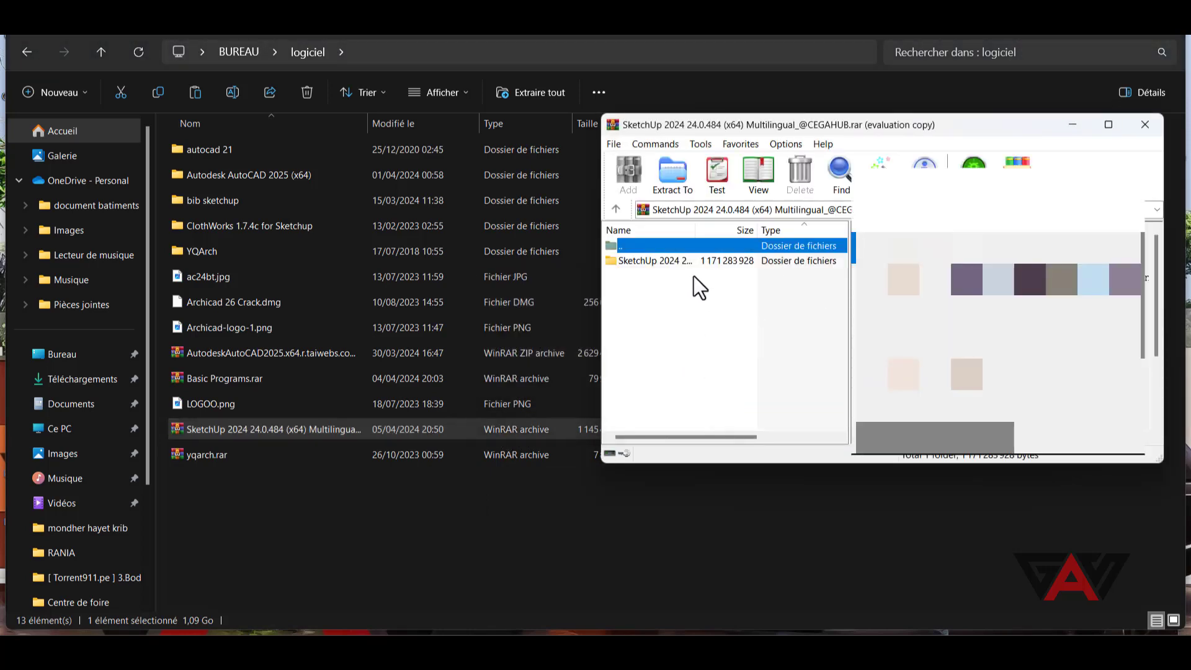
pyautogui.click(699, 261)
pyautogui.moveTo(699, 259); pyautogui.dragTo(487, 541)
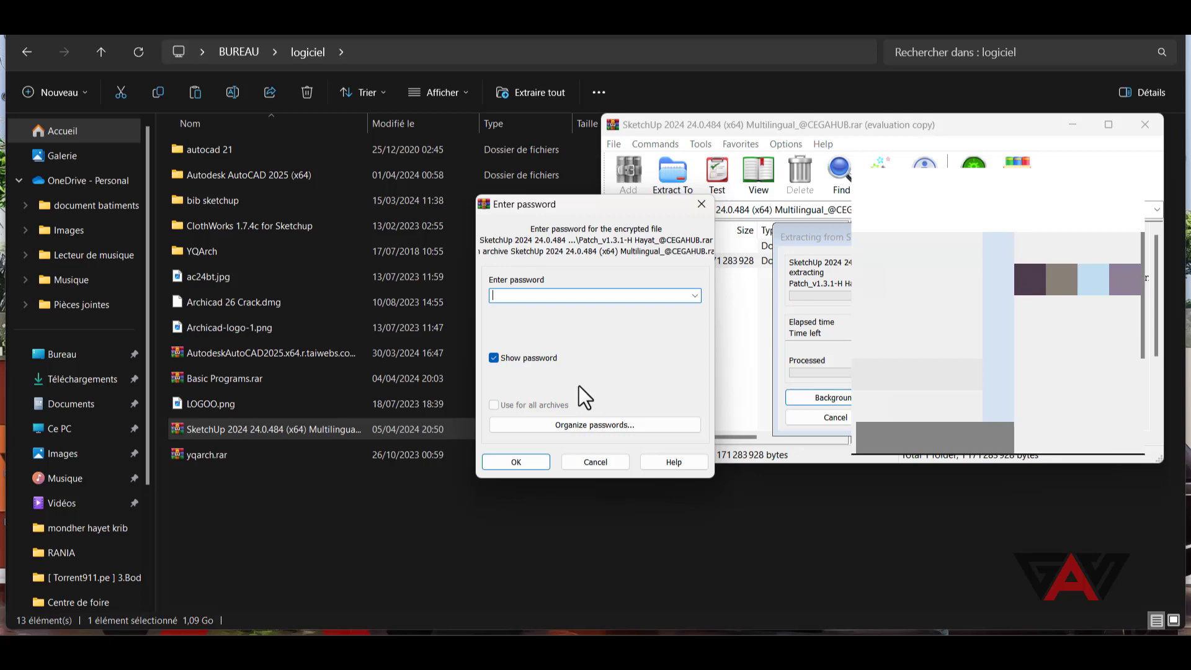
pyautogui.click(784, 39)
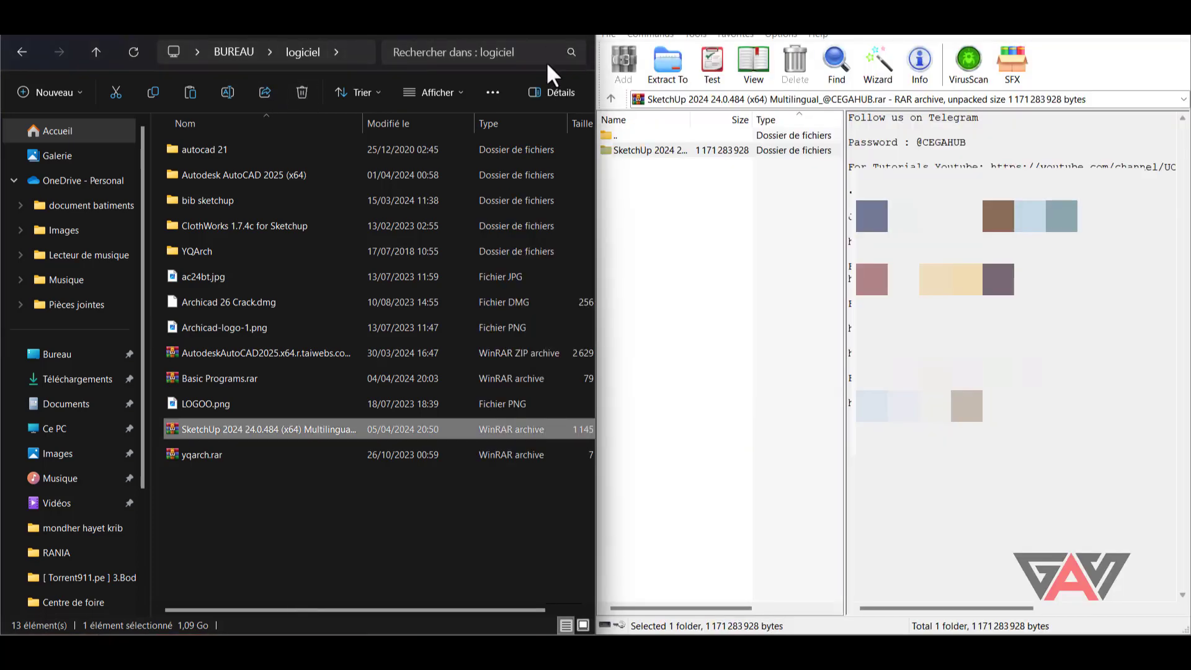
pyautogui.click(658, 151)
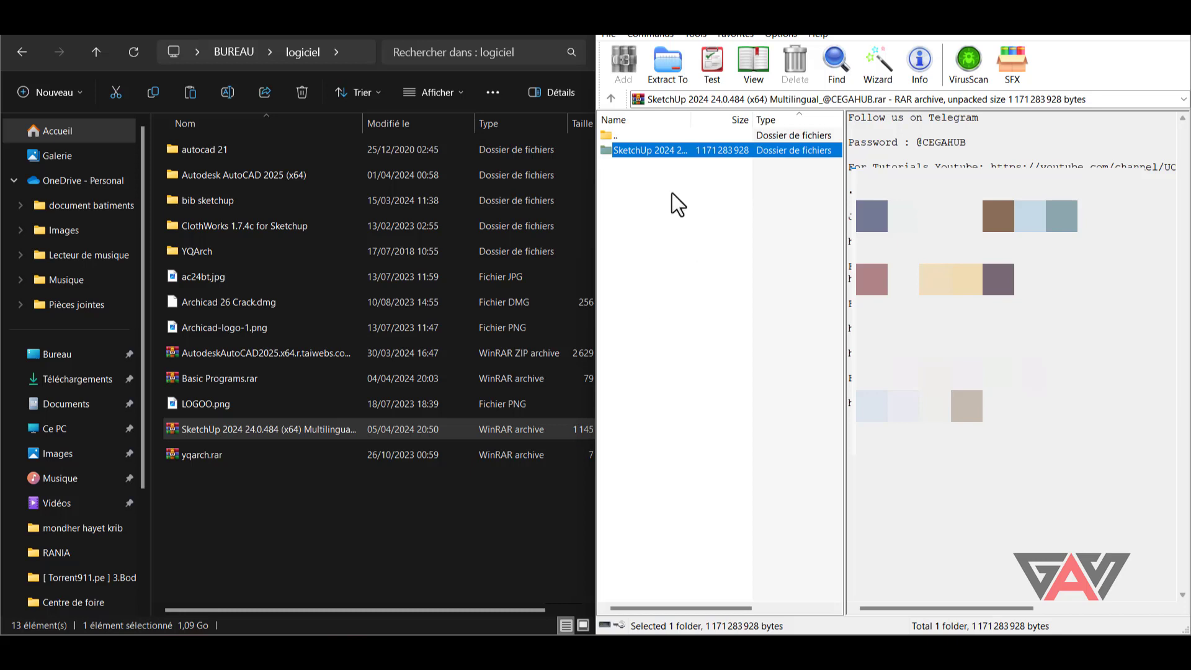
# Copy the archive password from the comment and paste it to extract into logiciel.
pyautogui.moveTo(967, 143); pyautogui.dragTo(931, 144)
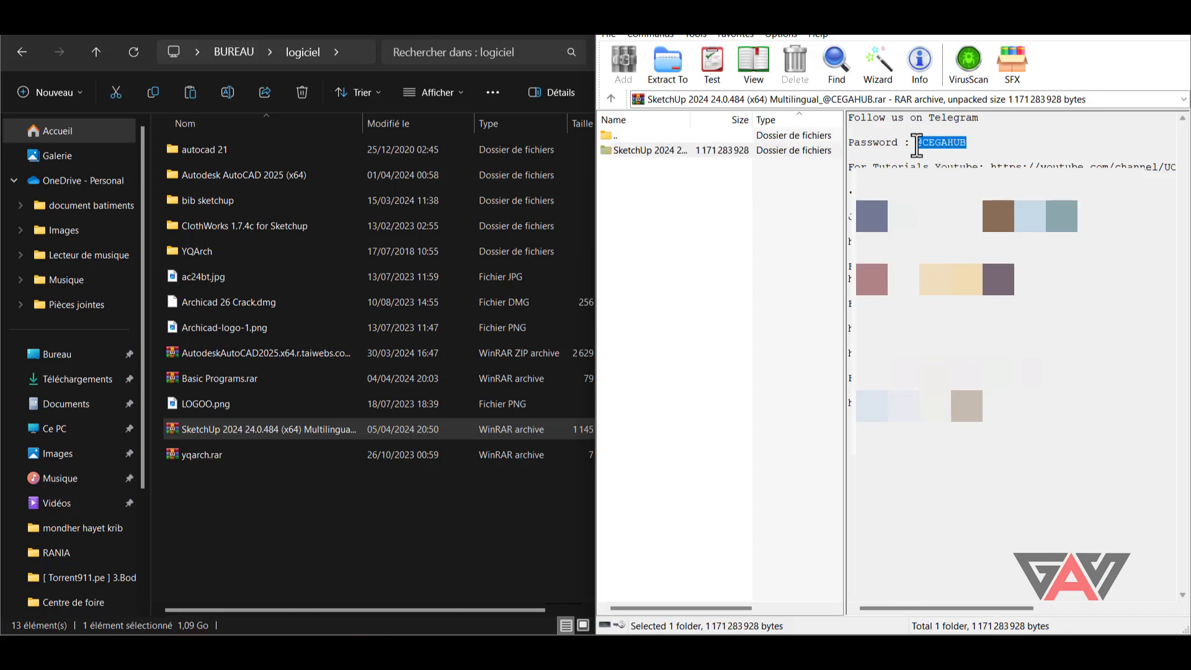
pyautogui.hotkey('ctrl', 'c')
pyautogui.moveTo(710, 148); pyautogui.dragTo(347, 534)
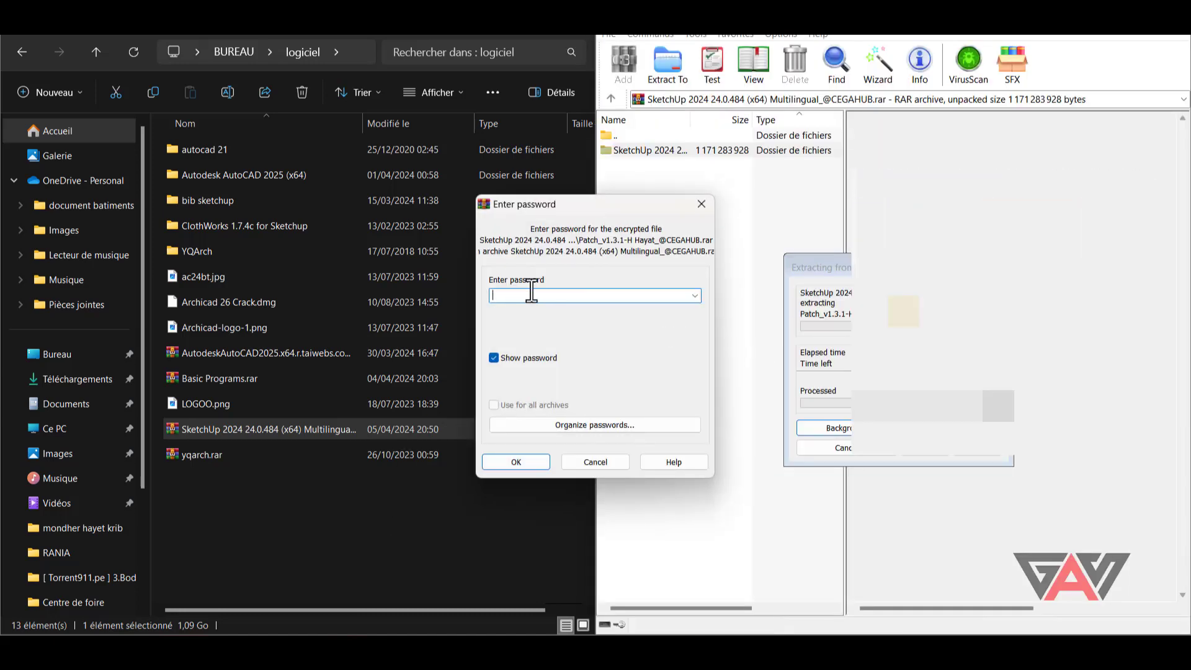
pyautogui.rightClick(535, 296)
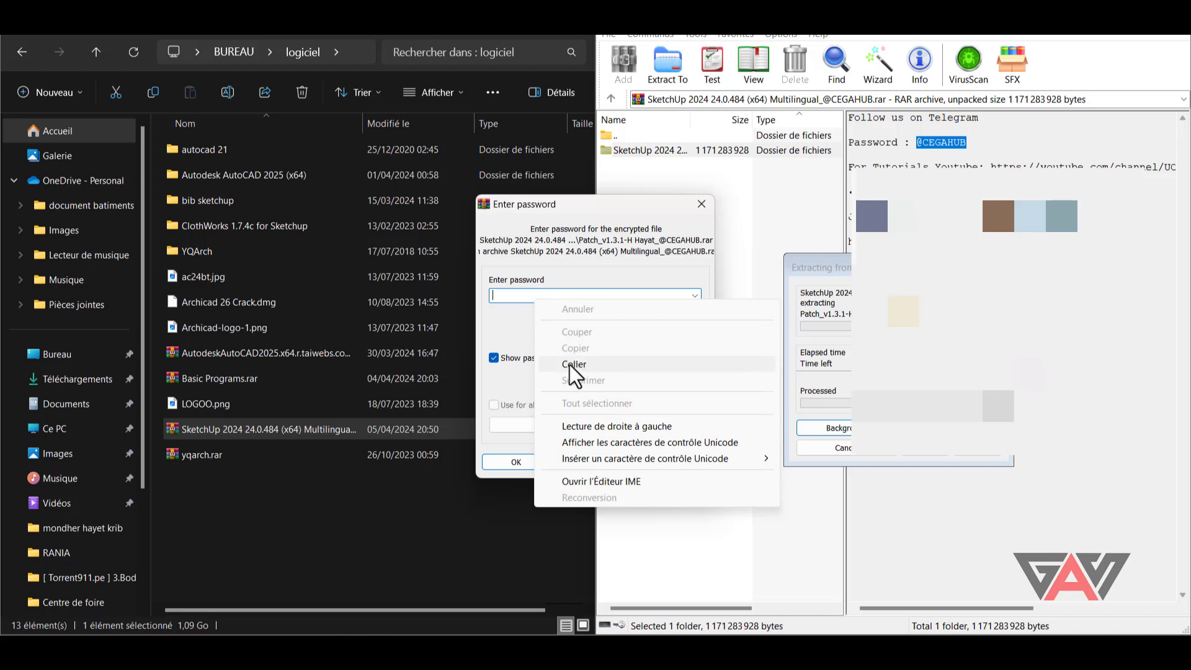
pyautogui.click(570, 365)
pyautogui.click(512, 460)
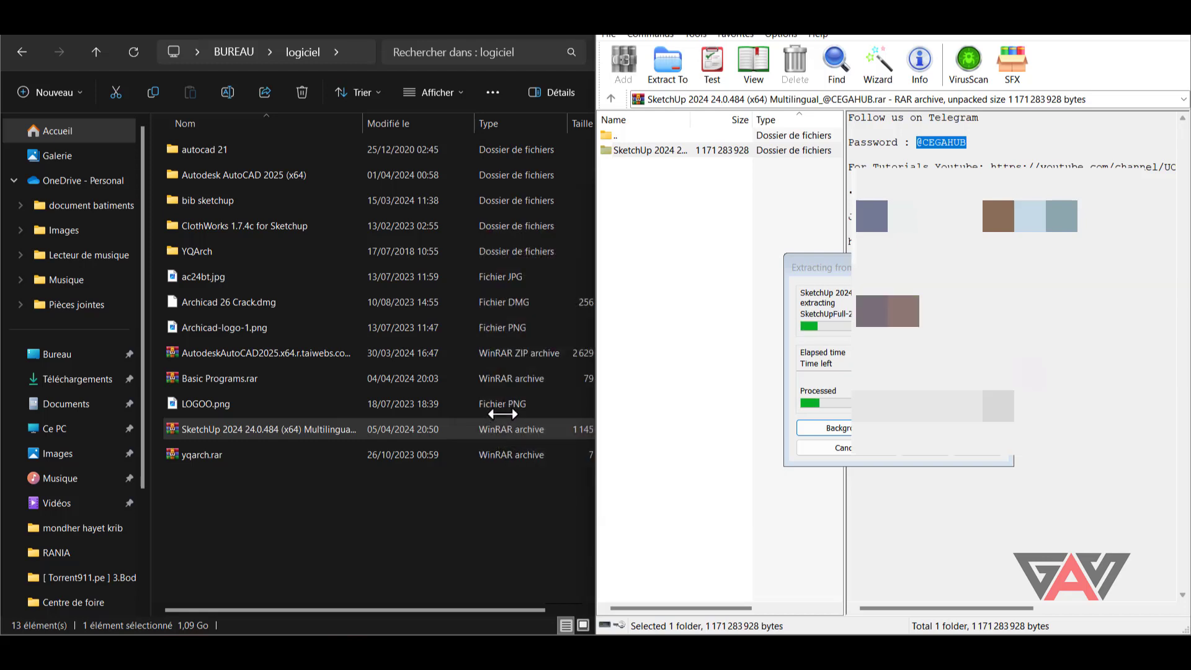
# Move the extraction progress window aside while the SketchUp 2024 folder unpacks.
pyautogui.moveTo(839, 273)
pyautogui.mouseDown()
pyautogui.moveTo(793, 240)
pyautogui.moveTo(787, 147)
pyautogui.mouseUp()
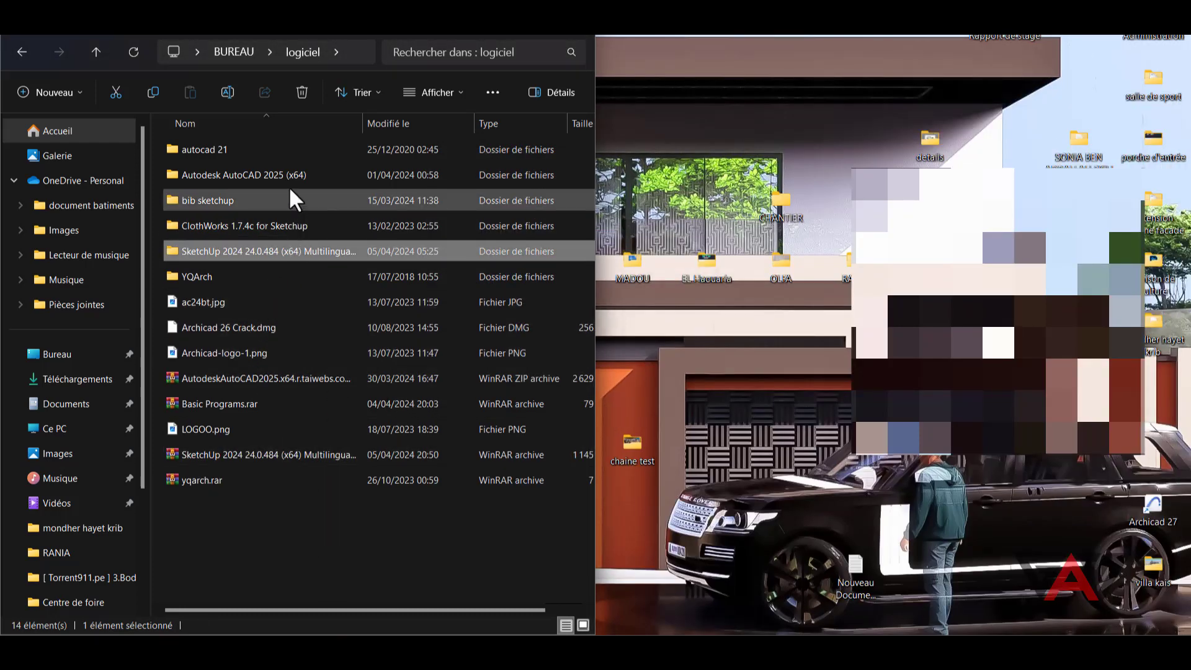
# Open the extracted SketchUp 2024 folder and select SketchUpFull-2024-0-484-191.exe.
pyautogui.doubleClick(299, 251)
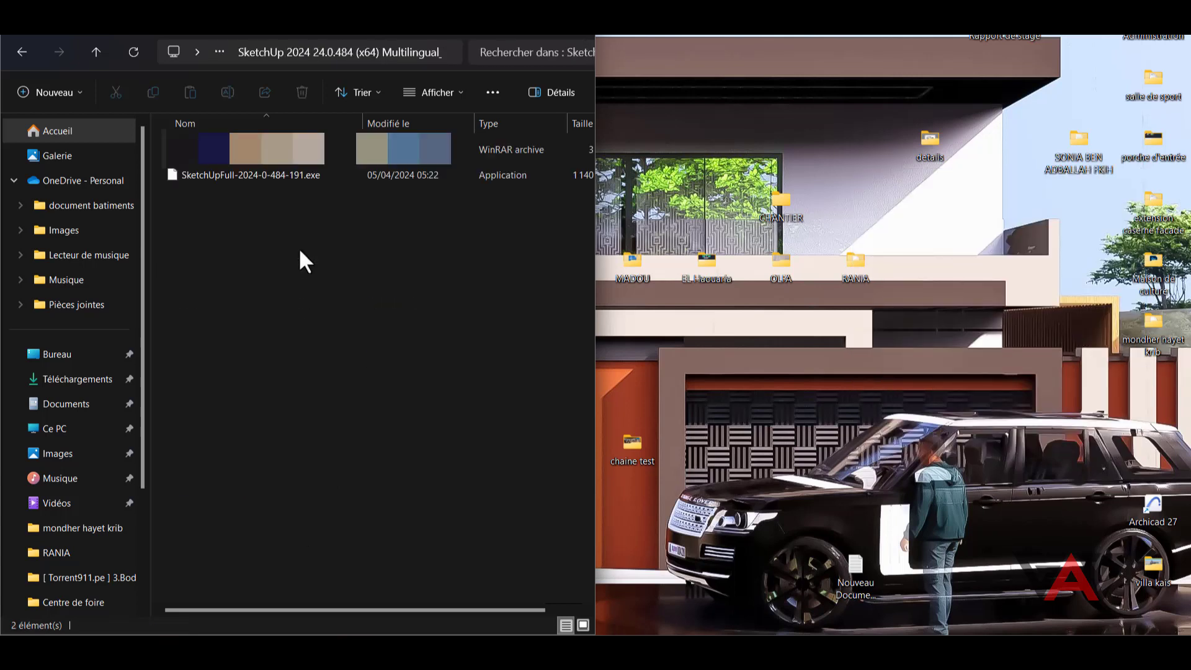
pyautogui.click(294, 175)
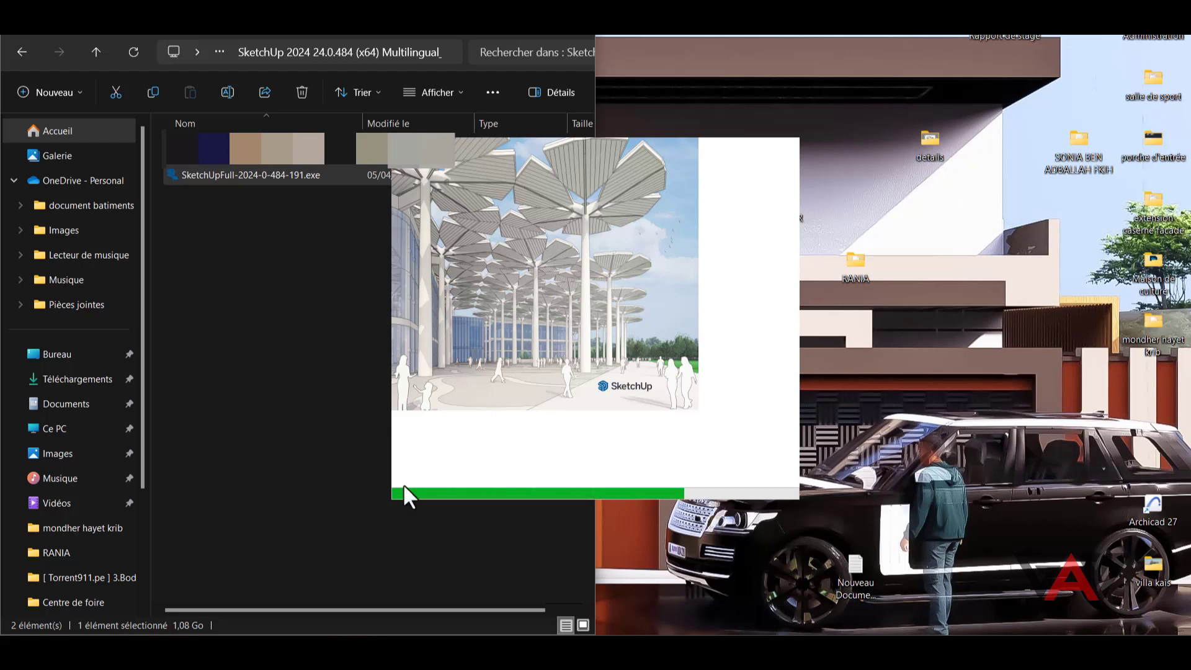
# Tick Revit Importer and start installing into C:\Program Files\SketchUp\SketchUp 2024.
pyautogui.click(309, 594)
pyautogui.click(681, 347)
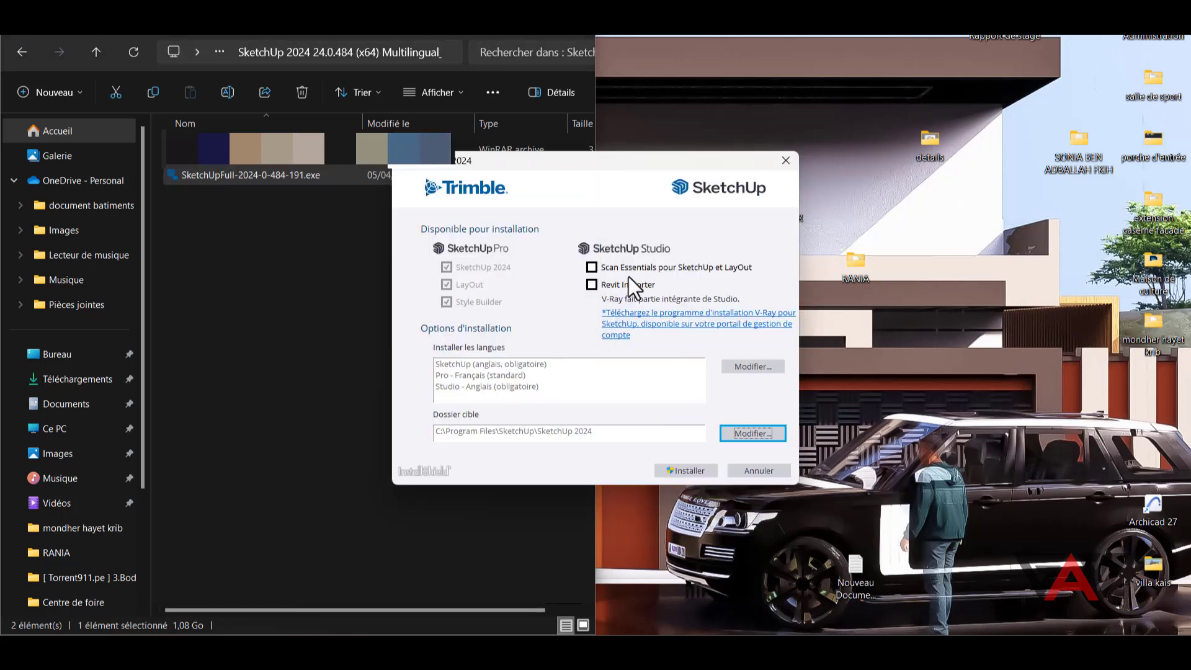
pyautogui.click(591, 284)
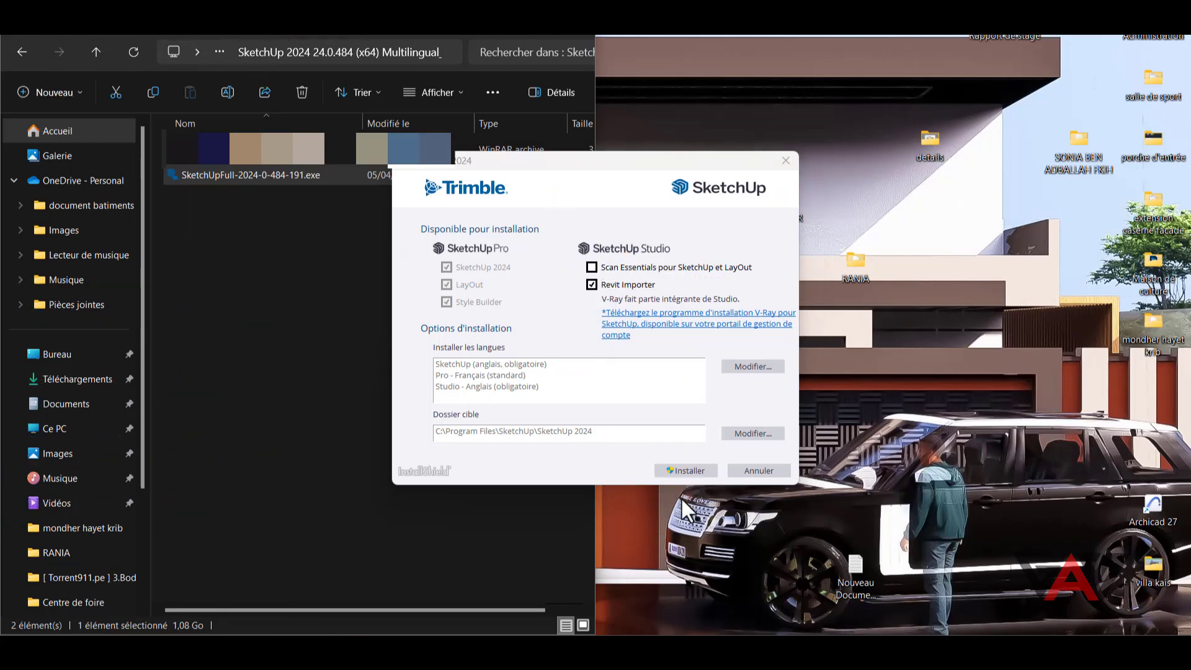
pyautogui.click(683, 465)
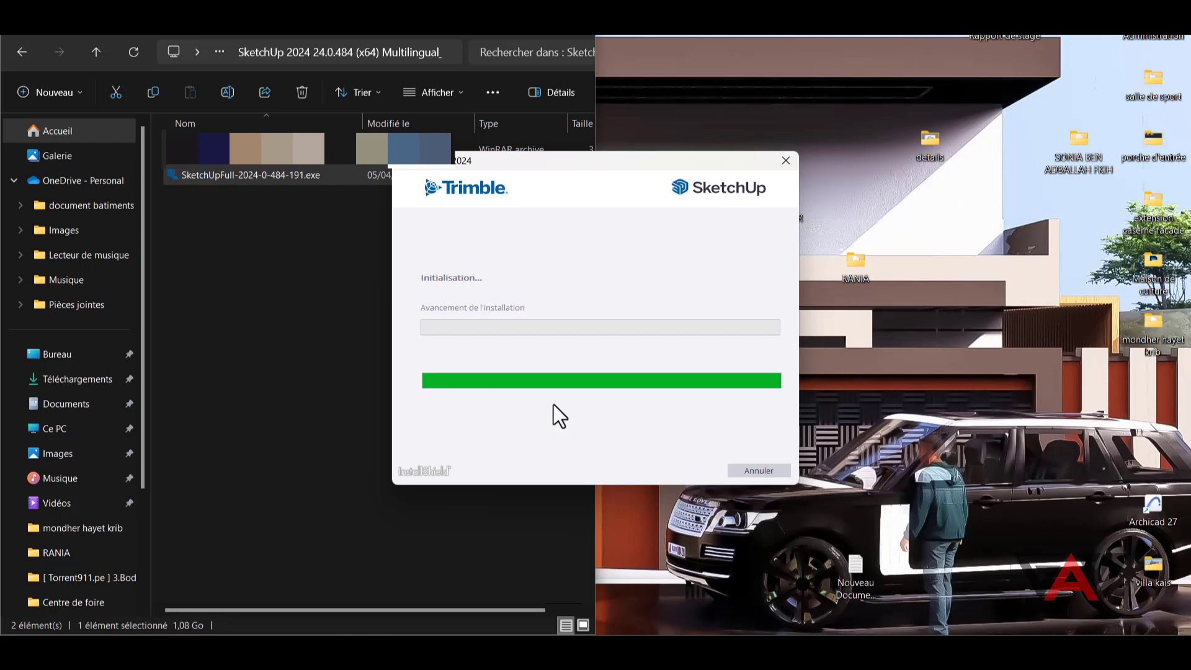
# Reposition the installer window beside File Explorer while installation progresses.
pyautogui.moveTo(635, 166); pyautogui.dragTo(389, 161)
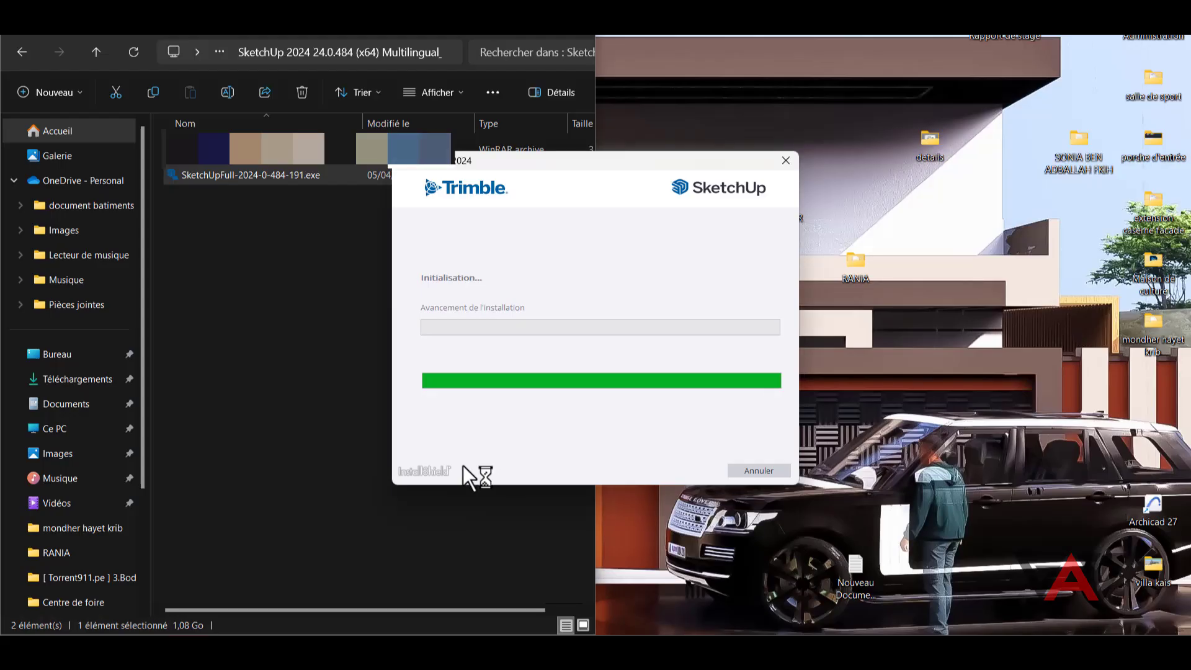
pyautogui.click(374, 532)
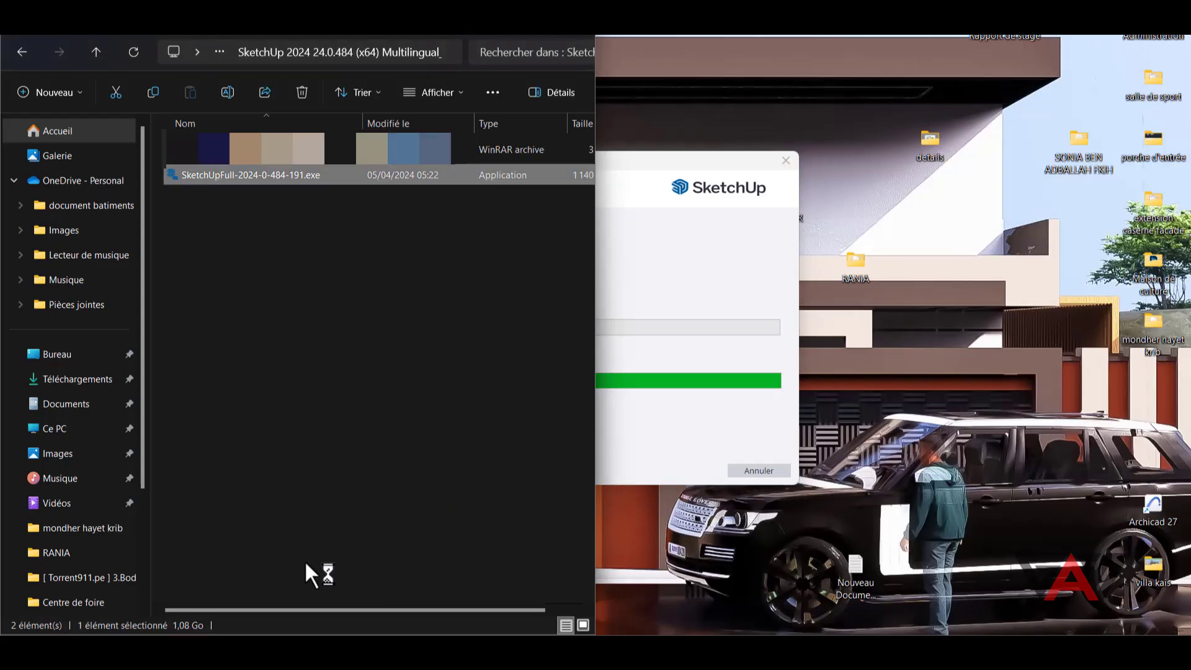
pyautogui.click(388, 462)
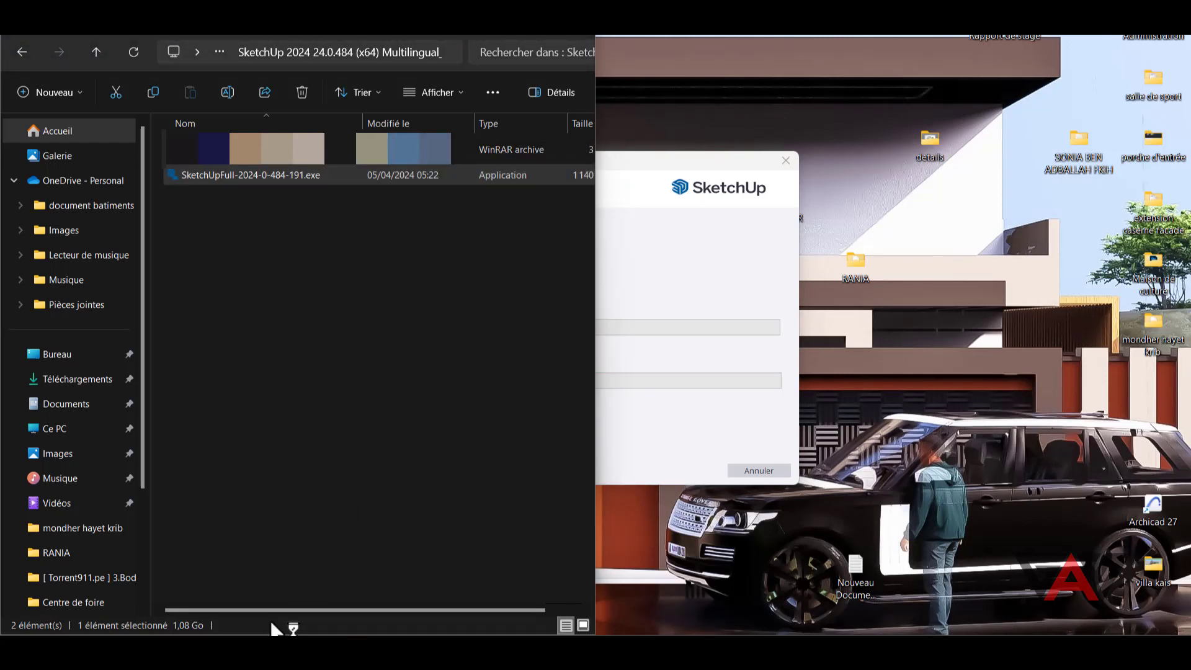
pyautogui.moveTo(645, 167); pyautogui.dragTo(416, 130)
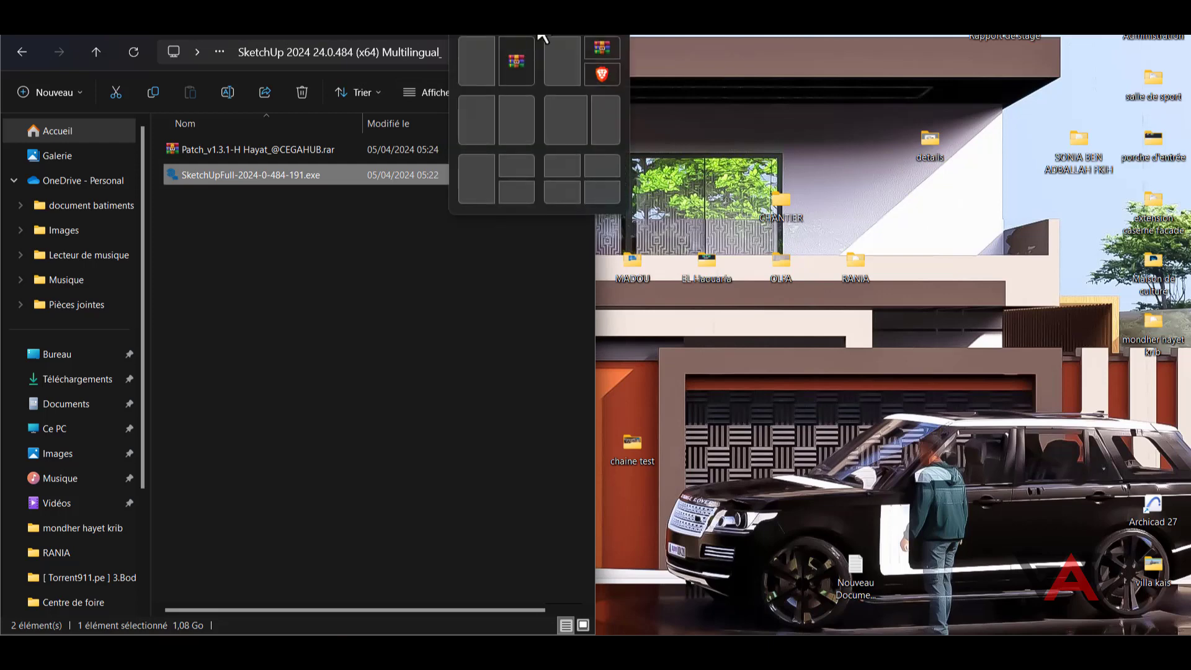
# Snap File Explorer right and park the installer top-left until msi_revit_importer finishes.
pyautogui.click(508, 110)
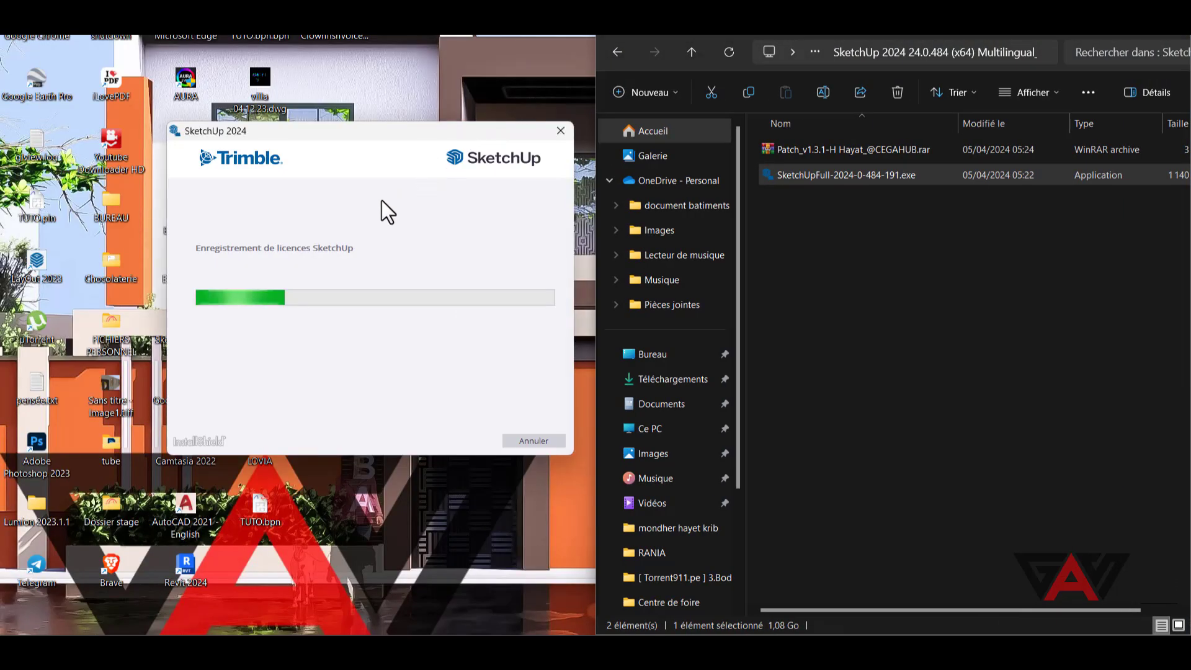
pyautogui.moveTo(318, 139); pyautogui.dragTo(152, 60)
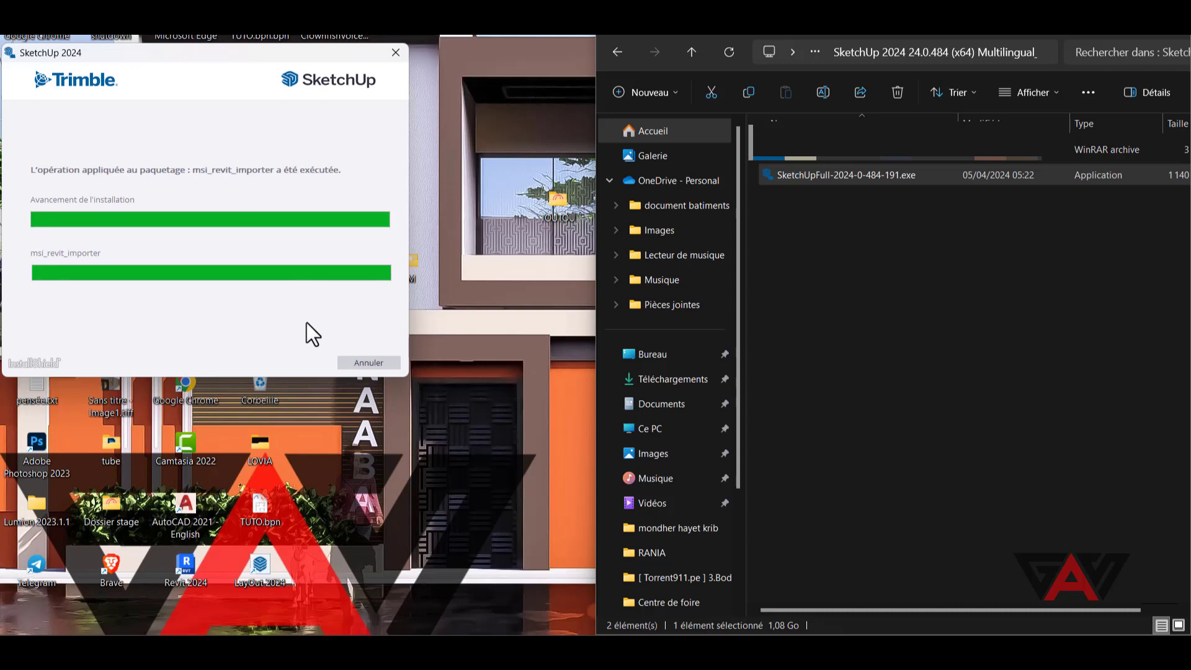
pyautogui.click(301, 206)
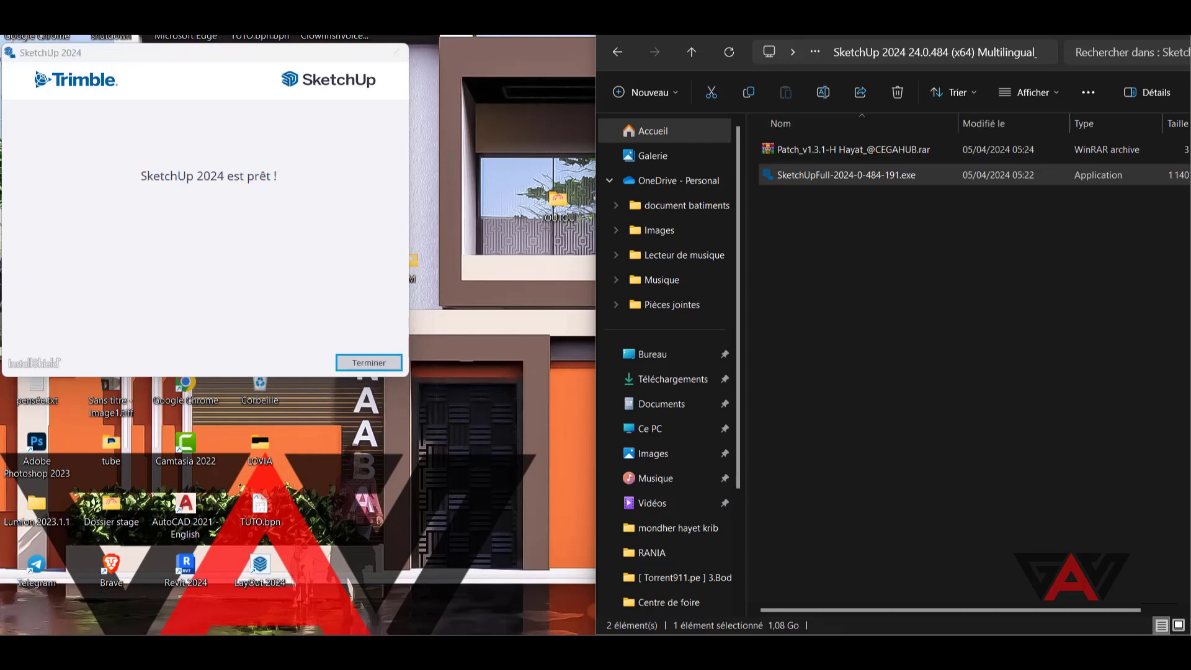
# Confirm Terminer on the 'SketchUp 2024 est prêt !' screen to close the installer.
pyautogui.press('Return')
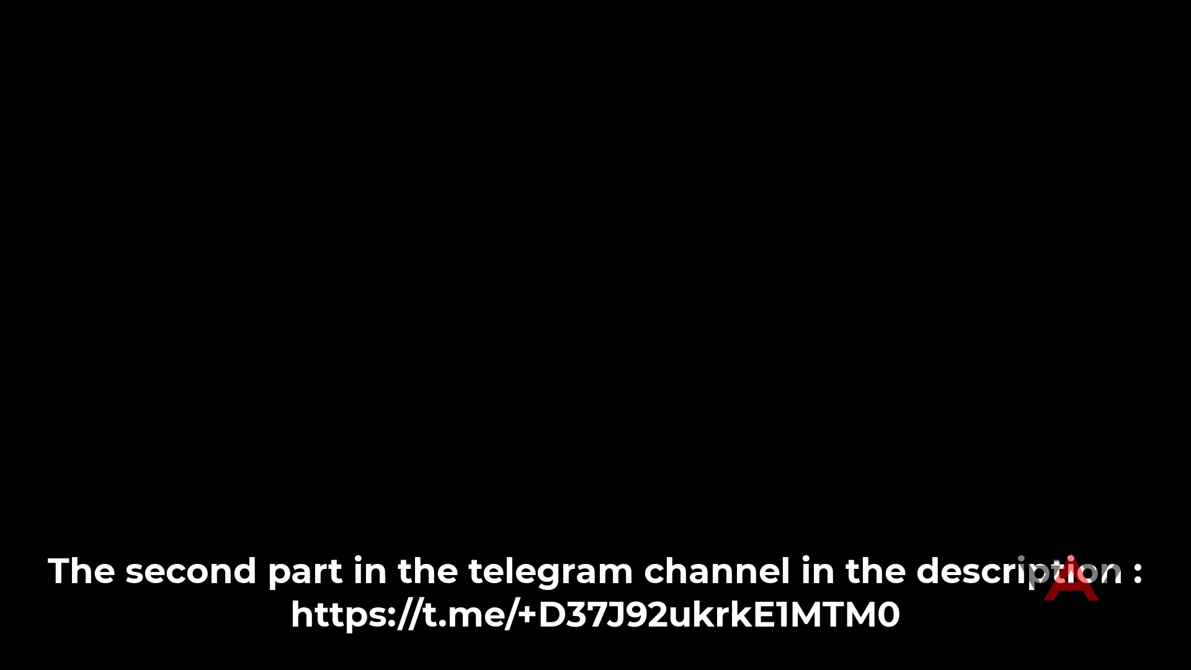